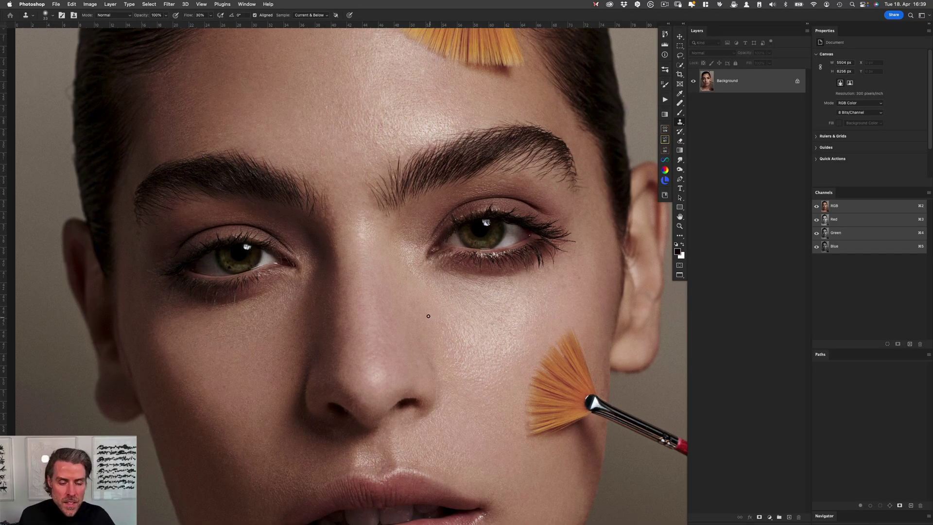
With the Wacom pie menu up, add an empty Layer 1 and open the Actions panel.
middle_click(427, 315)
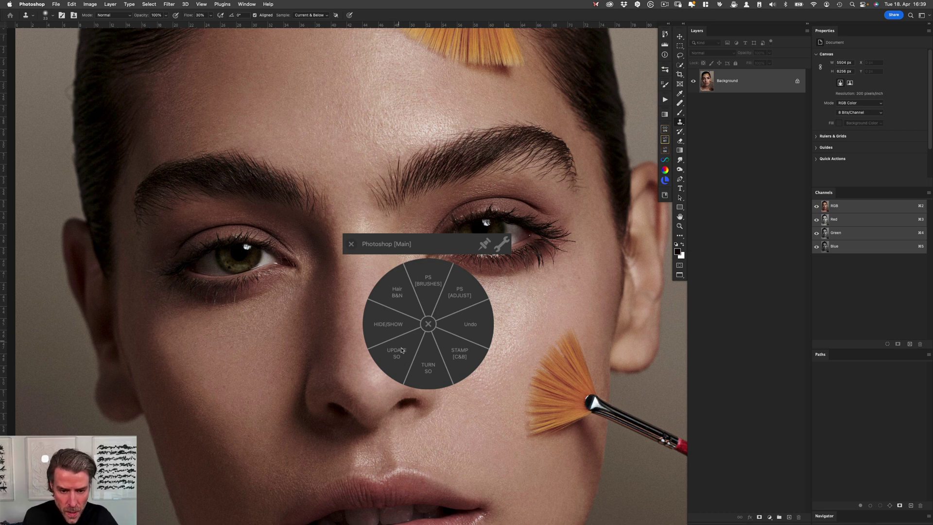
left_click(386, 323)
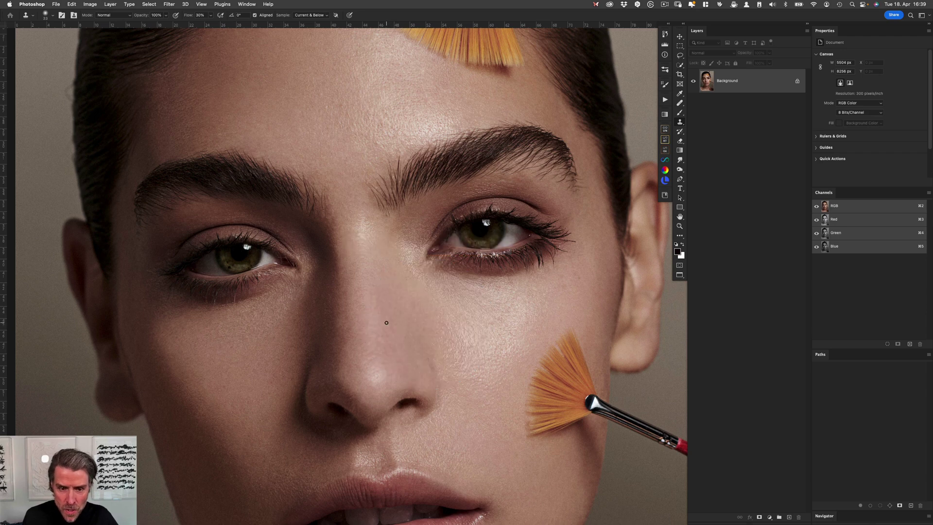
middle_click(386, 323)
key("super+alt+shift+n")
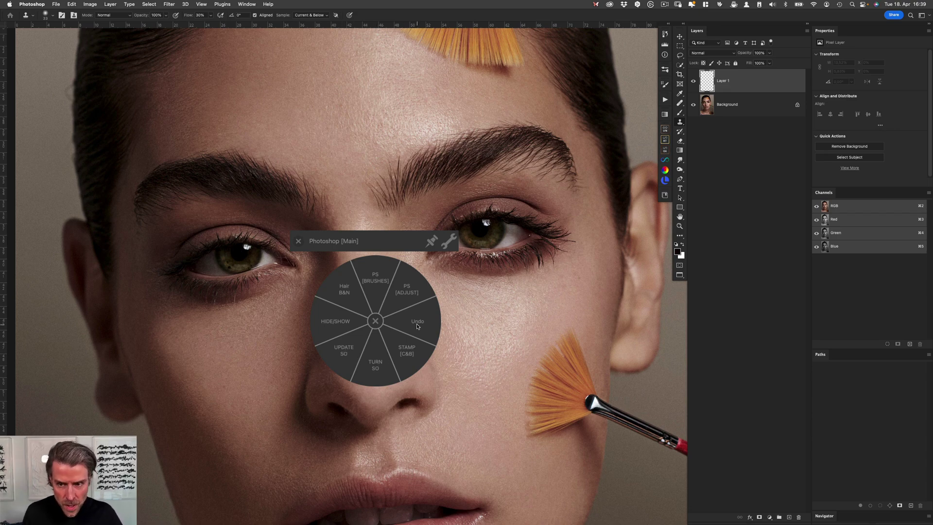
left_click(664, 100)
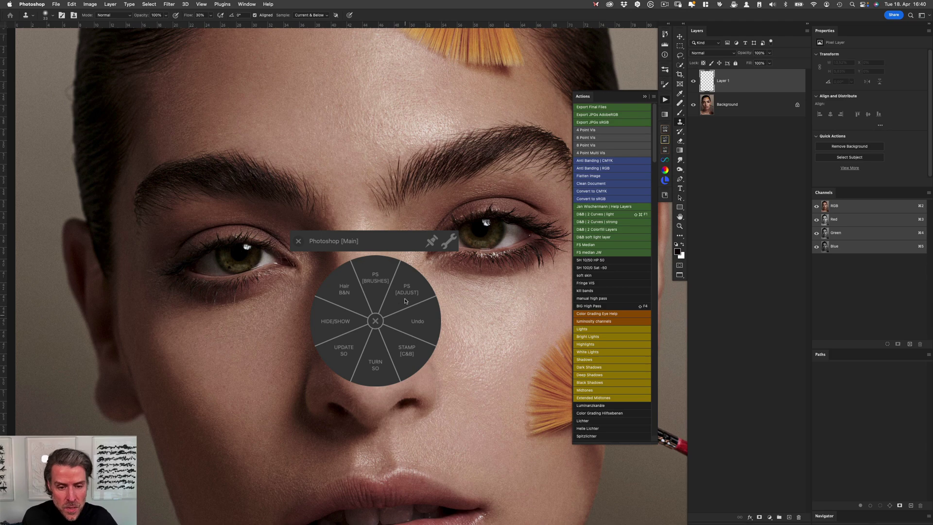
left_click(375, 321)
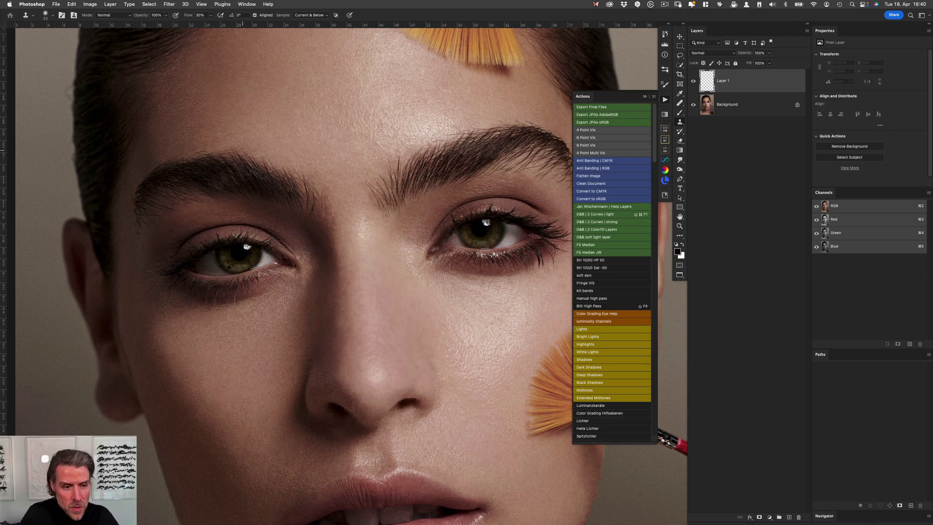
middle_click(125, 185)
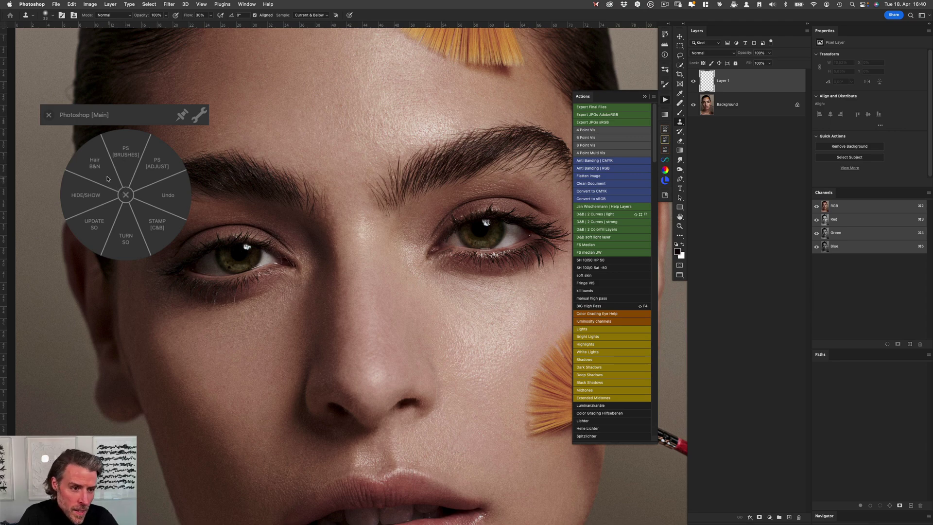
left_click(88, 197)
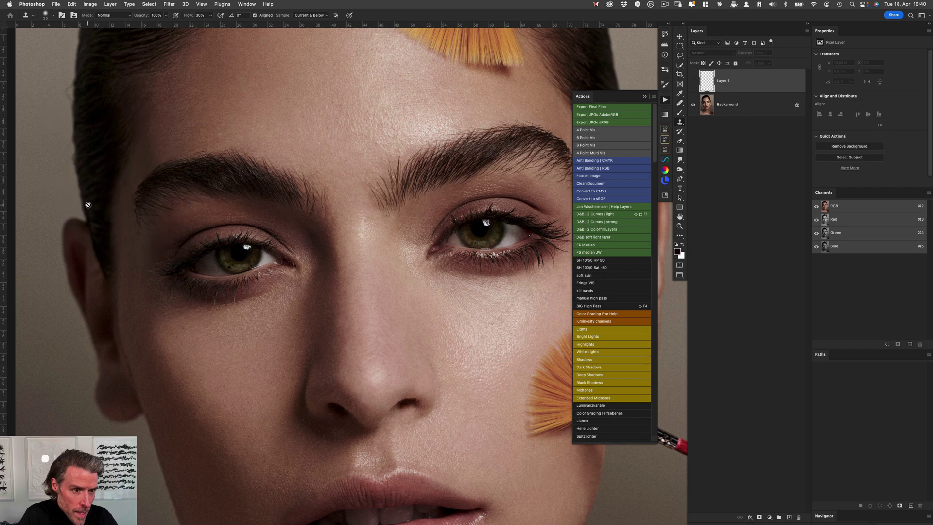
left_click(63, 212)
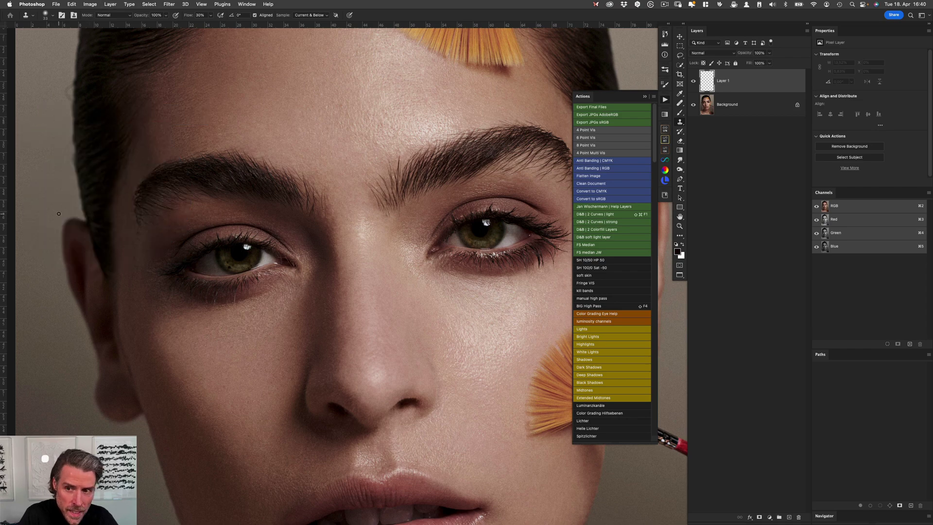
middle_click(59, 214)
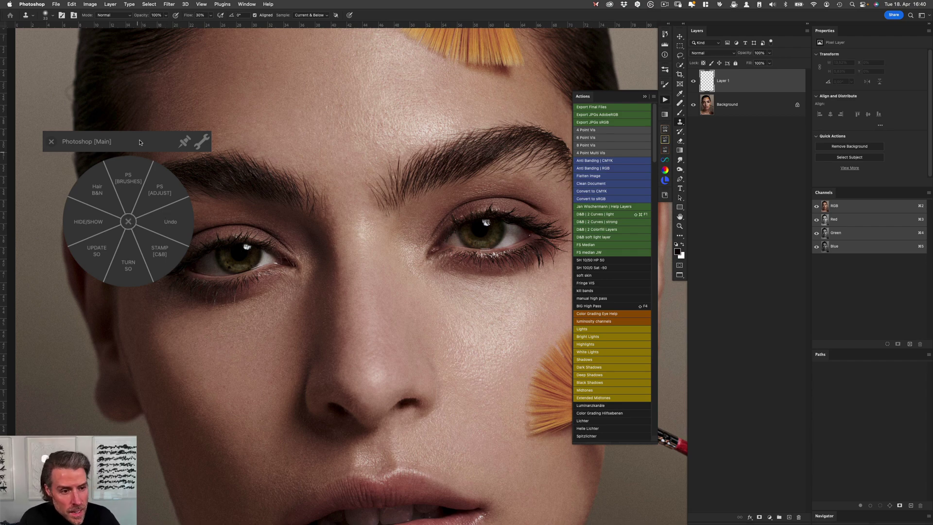
left_click(128, 221)
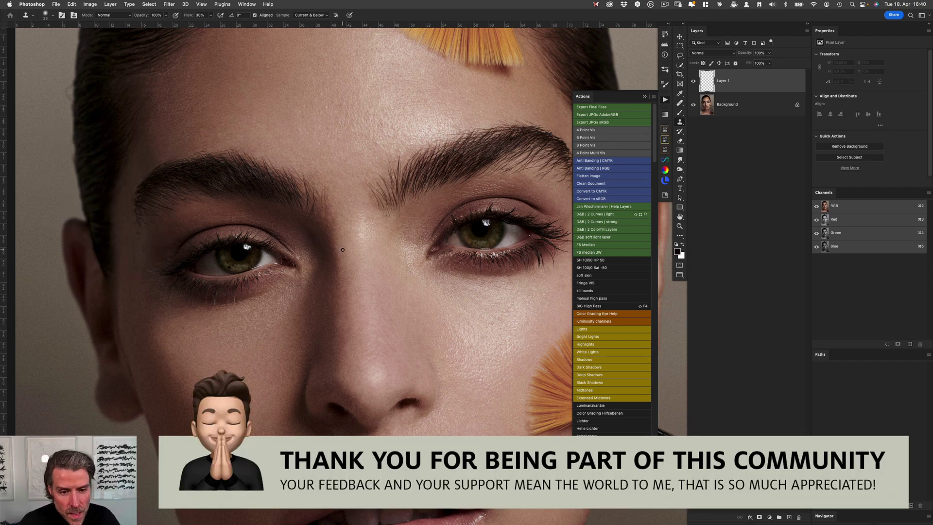
Run HAIR Outline Setup from the pie menu's PS [BRUSHES] submenu.
middle_click(344, 251)
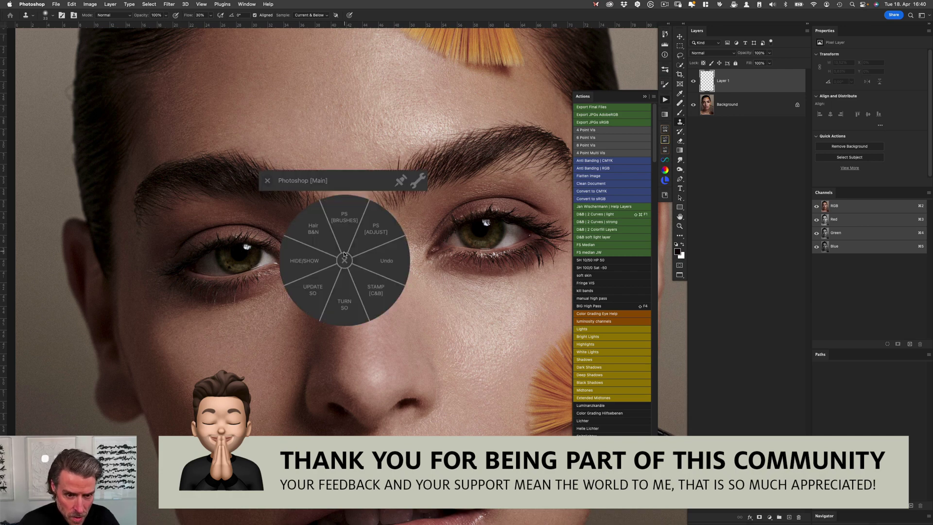
left_click(344, 217)
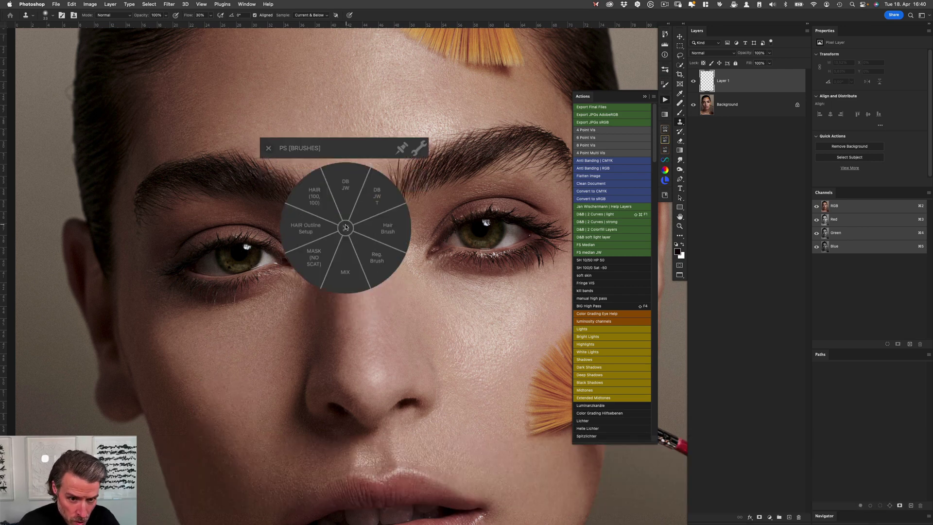
left_click(306, 228)
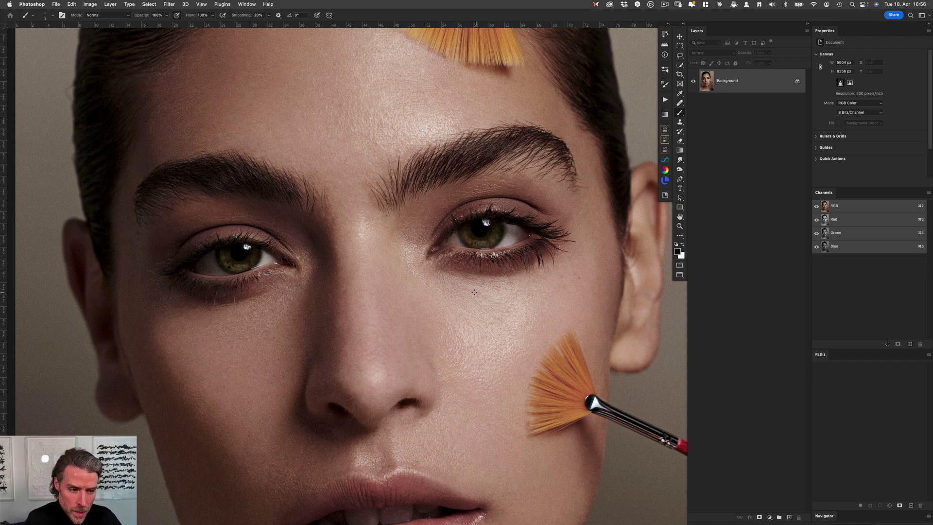
Run the D&B | 2 Curves | light action from the Actions panel in Button Mode.
left_click(665, 99)
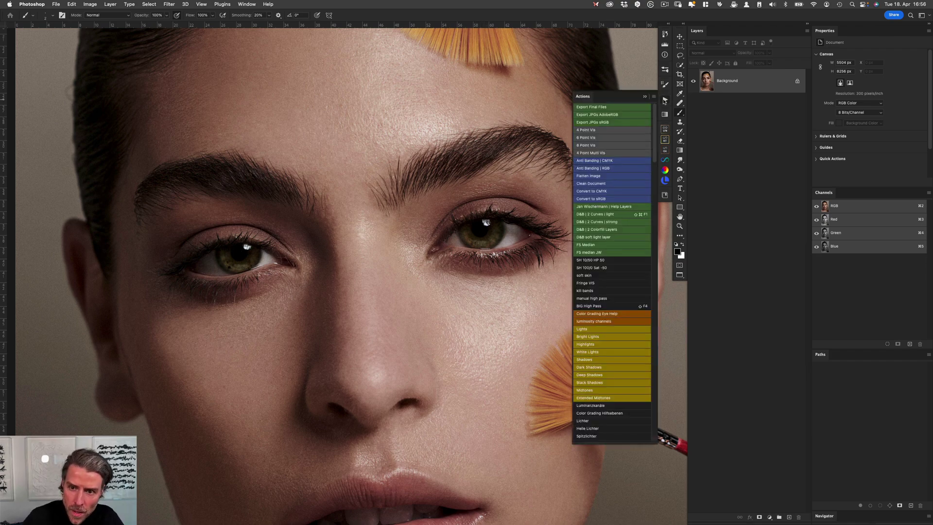
left_click(622, 215)
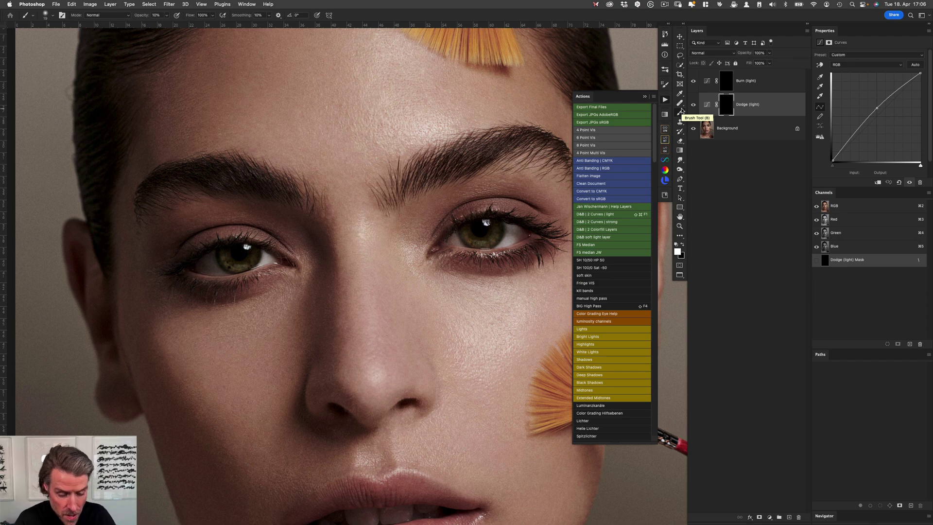
Rerun the light dodge-and-burn action, revert to Background, and turn off Button Mode in Actions.
key("super+shift+F1")
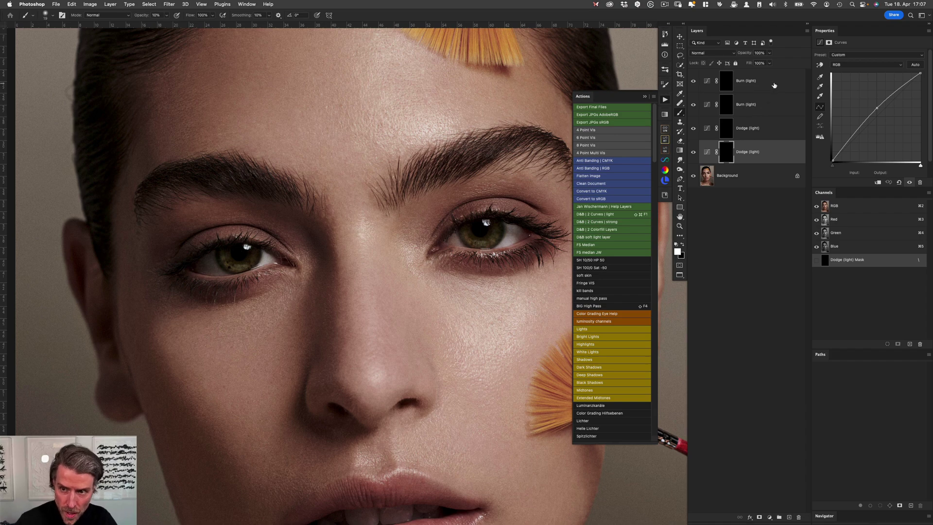
key("super+shift+e")
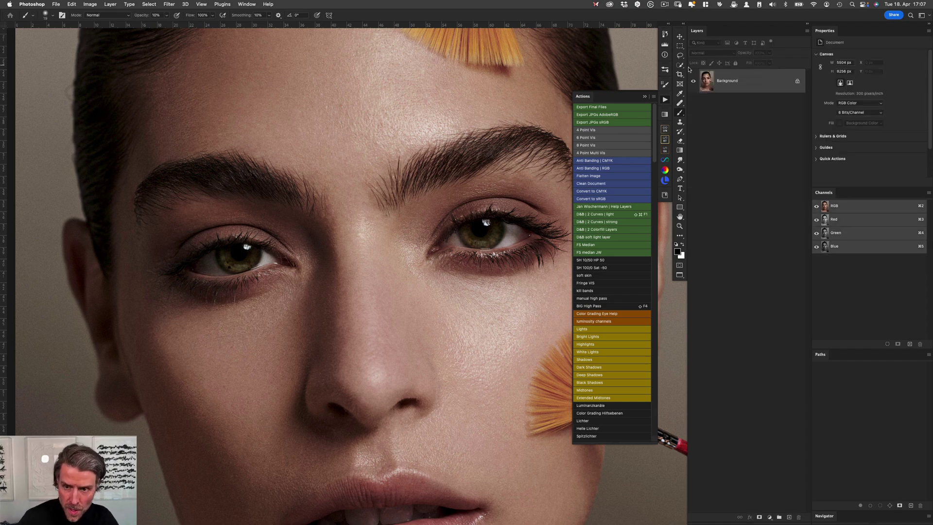
left_click(653, 96)
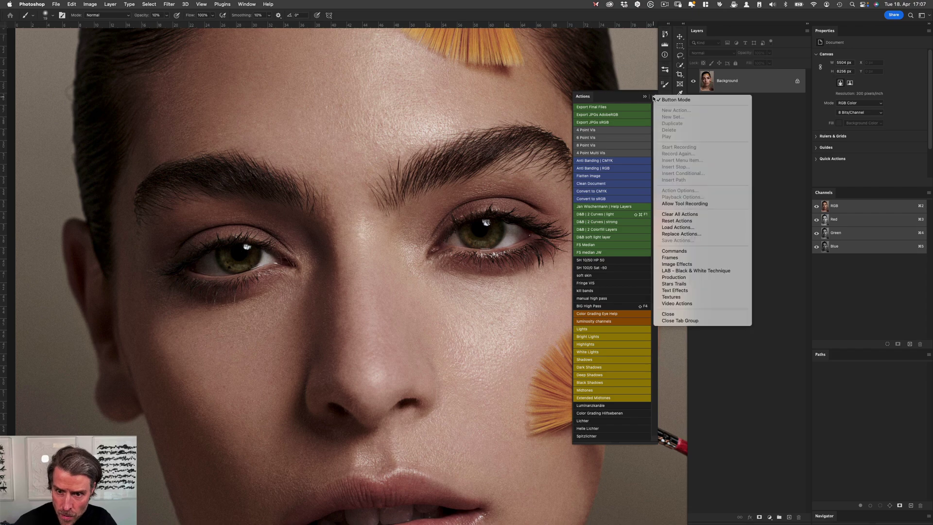
left_click(679, 101)
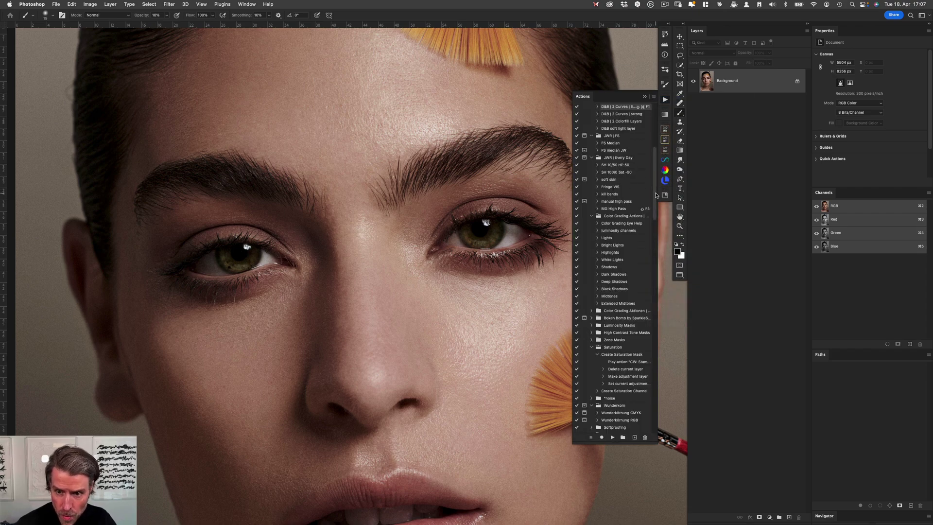
left_click_drag(656, 194, 654, 180)
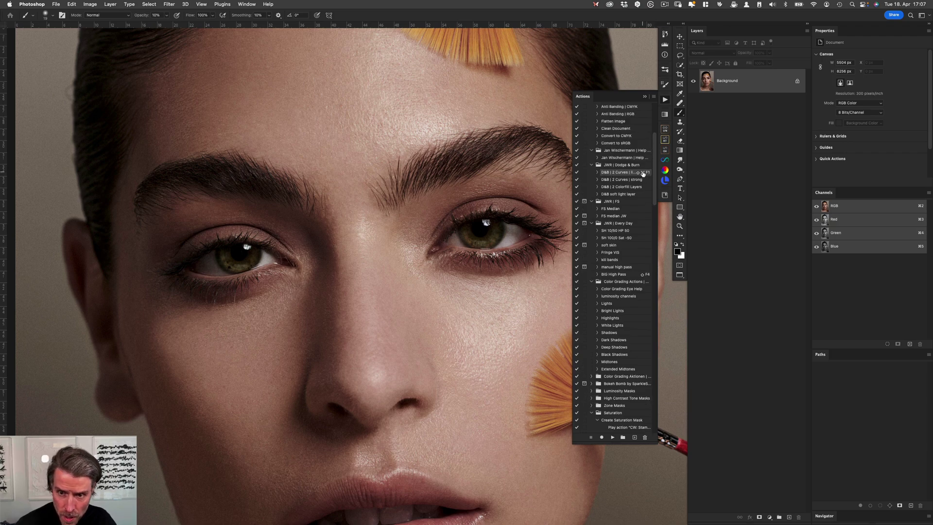
Check the D&B light action's options, cancel without changes, and close the Actions panel.
double_click(641, 174)
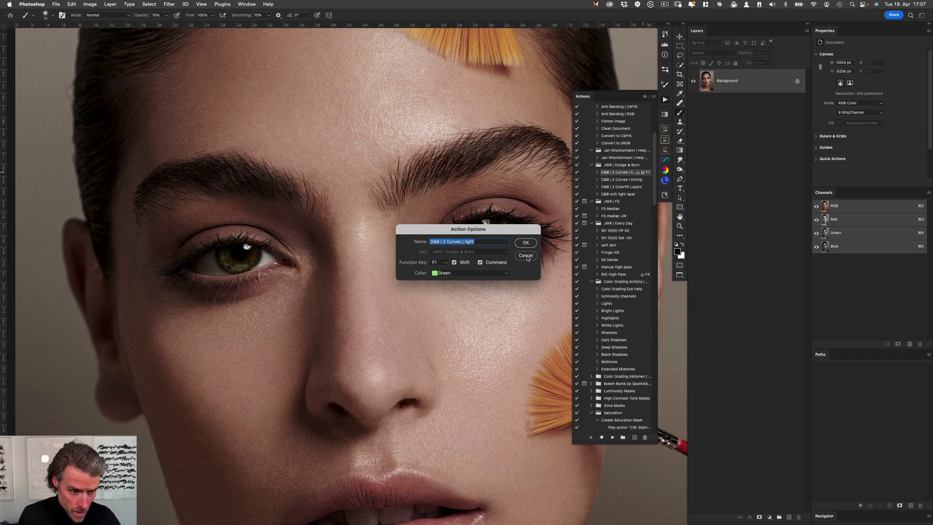
left_click(527, 256)
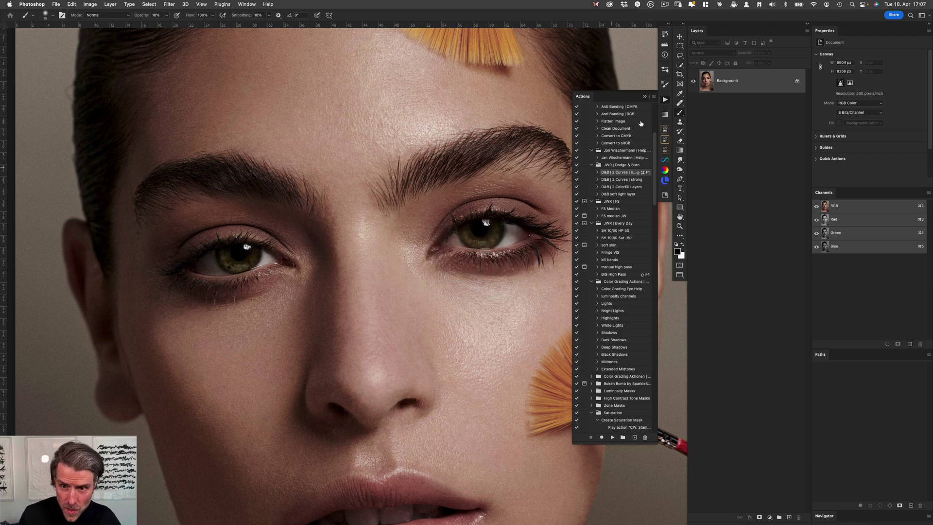
left_click(646, 97)
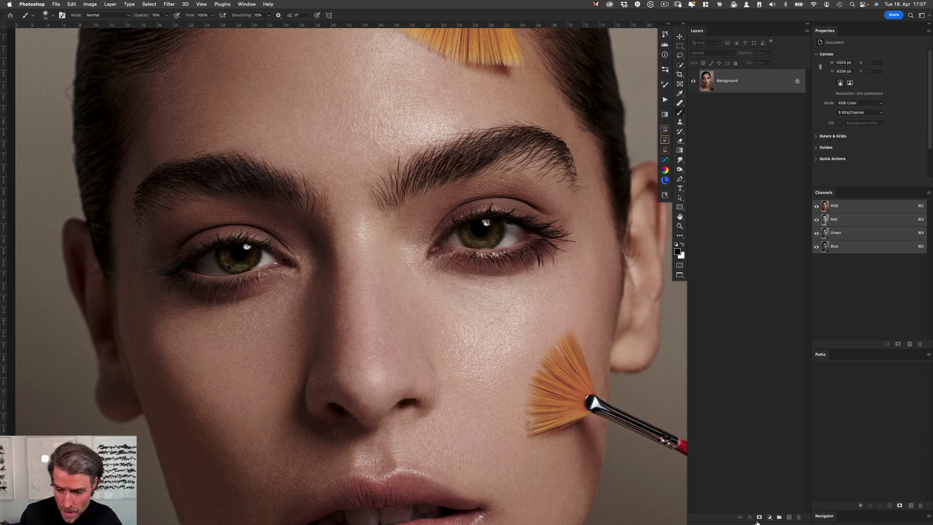
Bring up the Wacom Tablet on-screen shortcuts for the Photoshop [Main] panel in System Settings.
mouse_move(755, 519)
left_click(704, 513)
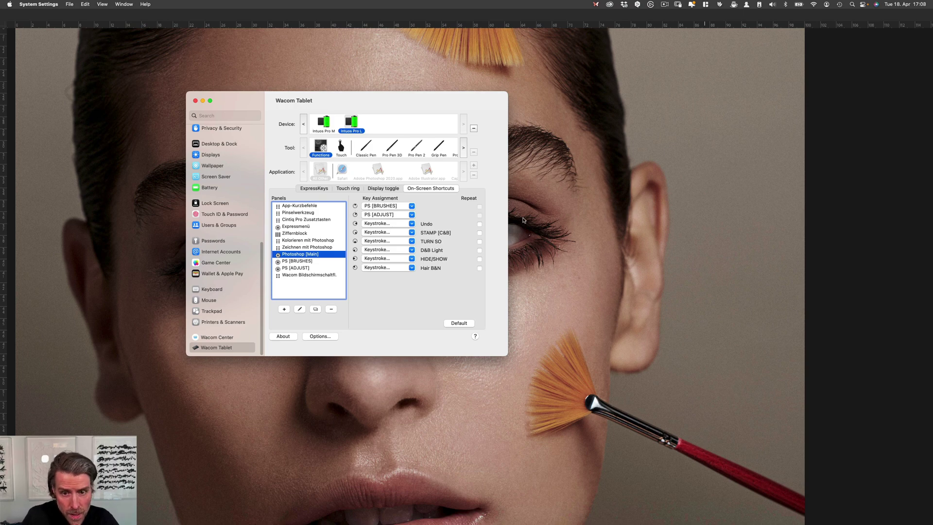
Try the pen's Photoshop [Main] pie and PS [BRUSHES] submenu, then return to Wacom settings.
left_click(599, 242)
middle_click(560, 248)
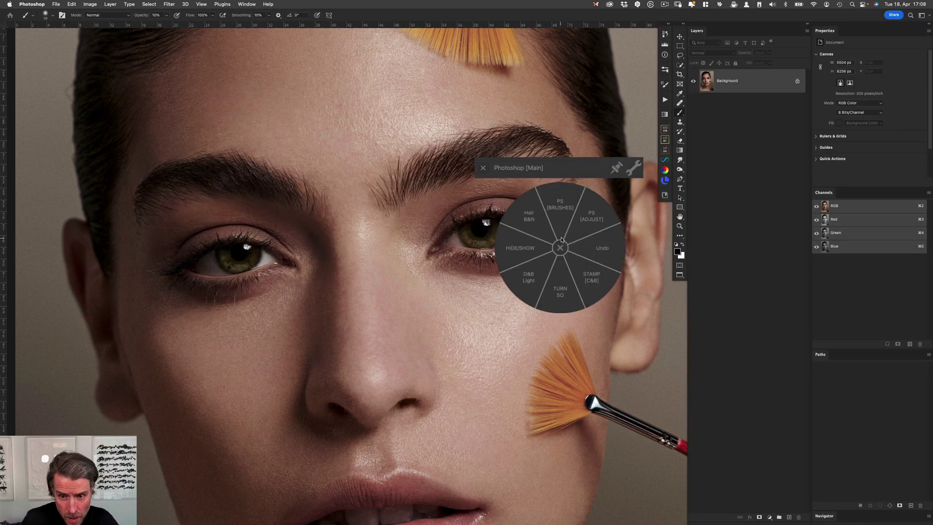
left_click(562, 209)
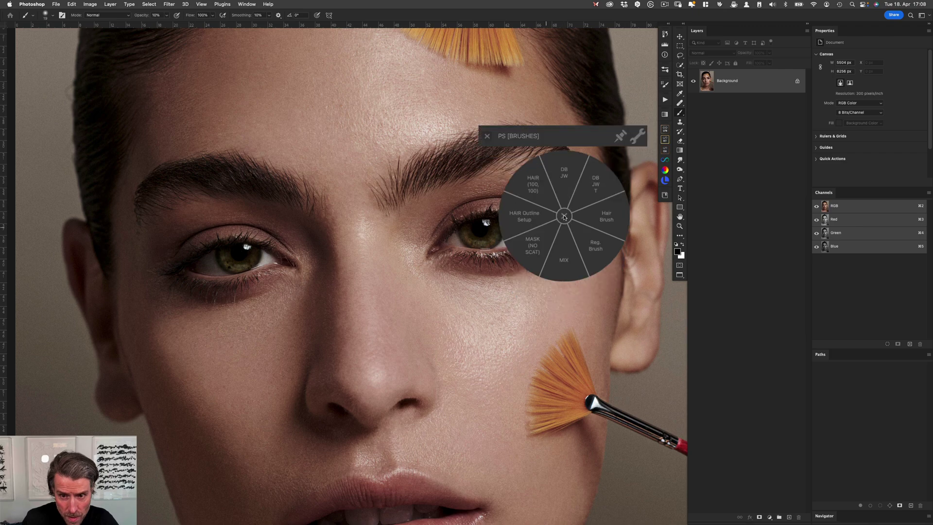
left_click(564, 214)
key("super+Tab")
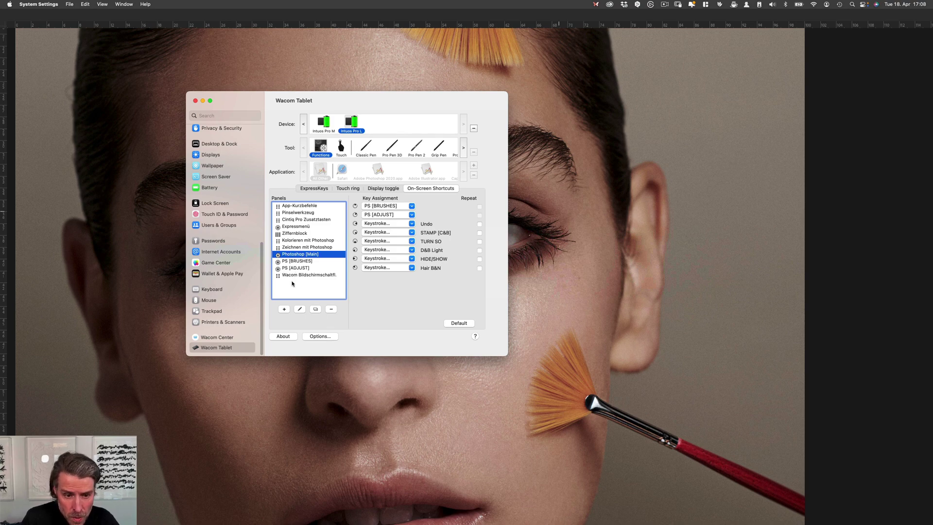
Create a new radial on-screen panel named TEST that displays at the cursor.
left_click(285, 310)
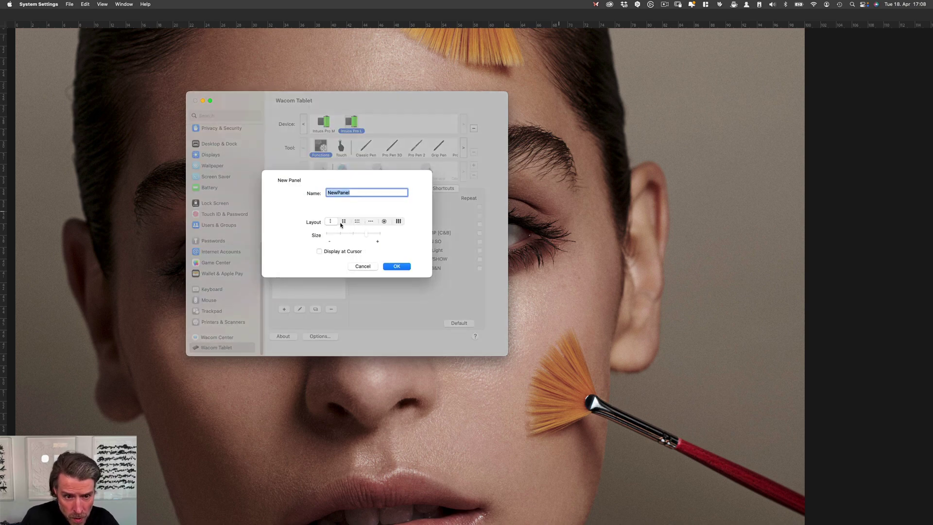
left_click(384, 222)
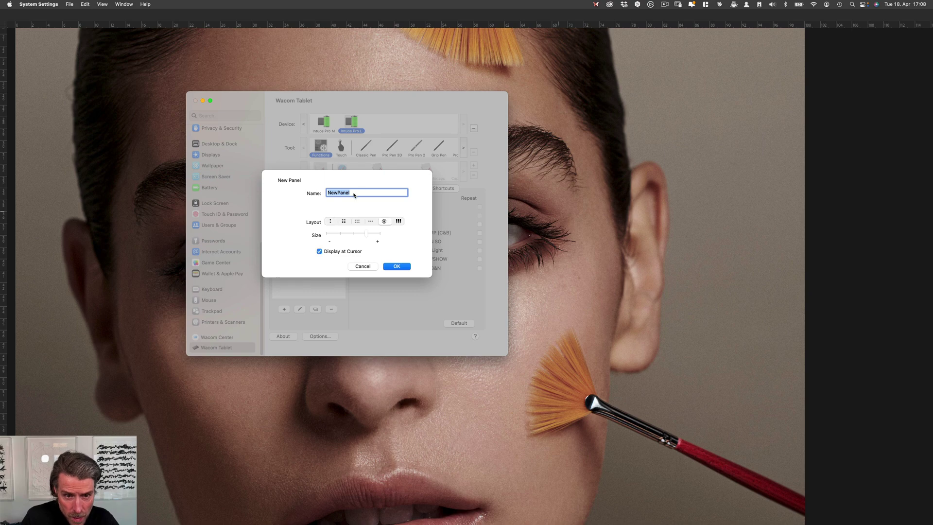
type("TEST")
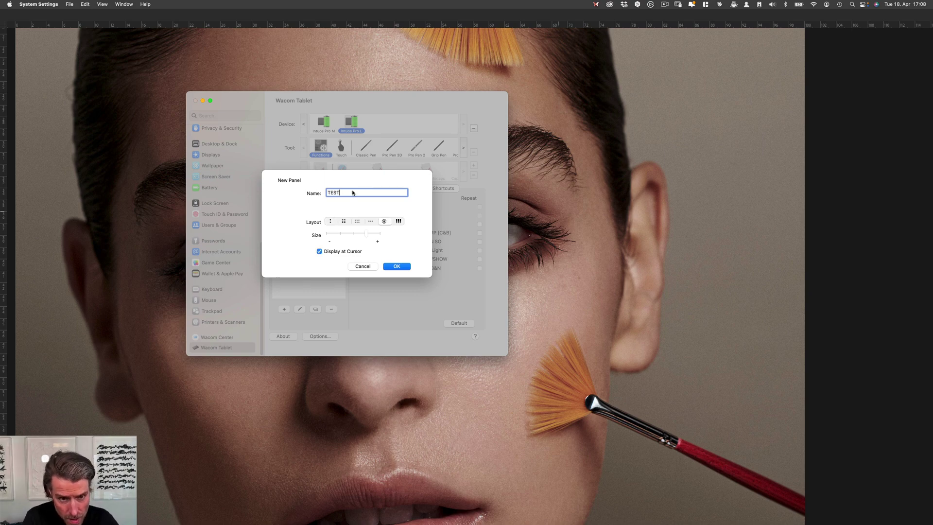
left_click(397, 266)
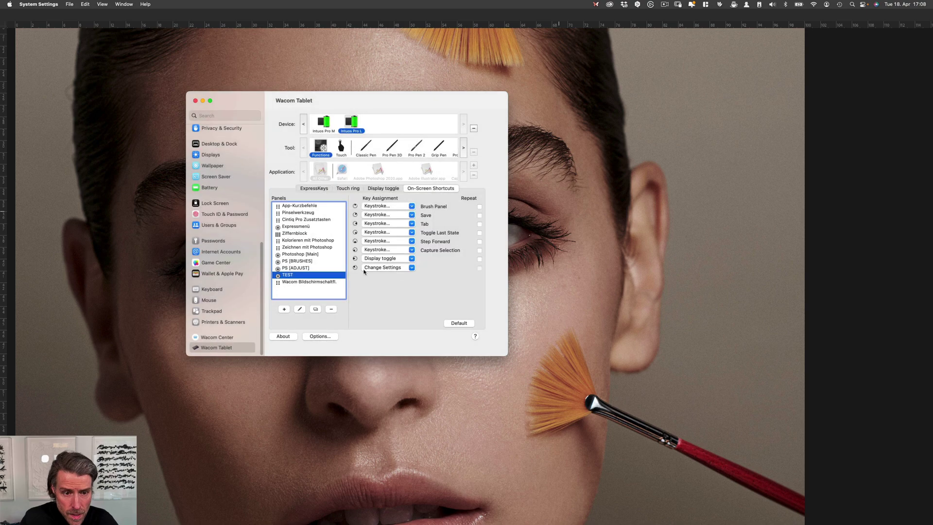
Set TEST's first slice to Photoshop [Main] and its second slice to PS [BRUSHES].
left_click(411, 206)
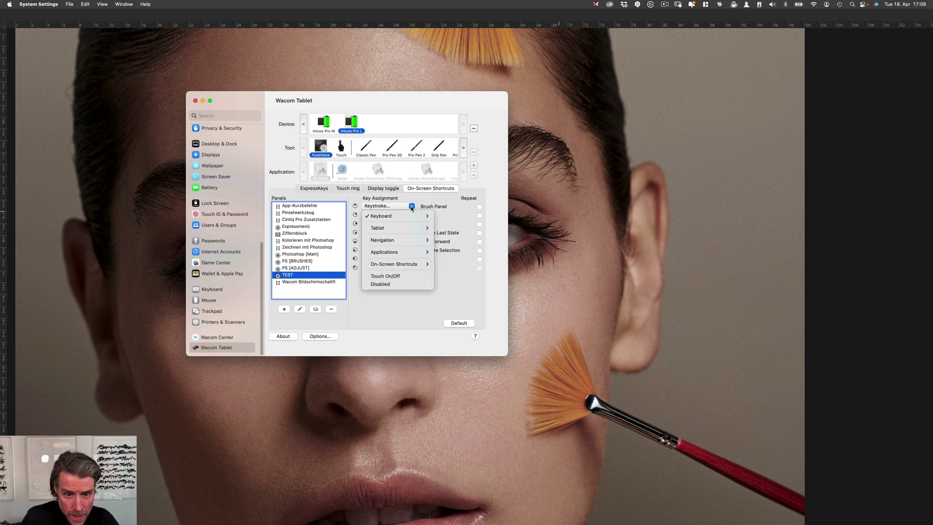
mouse_move(416, 264)
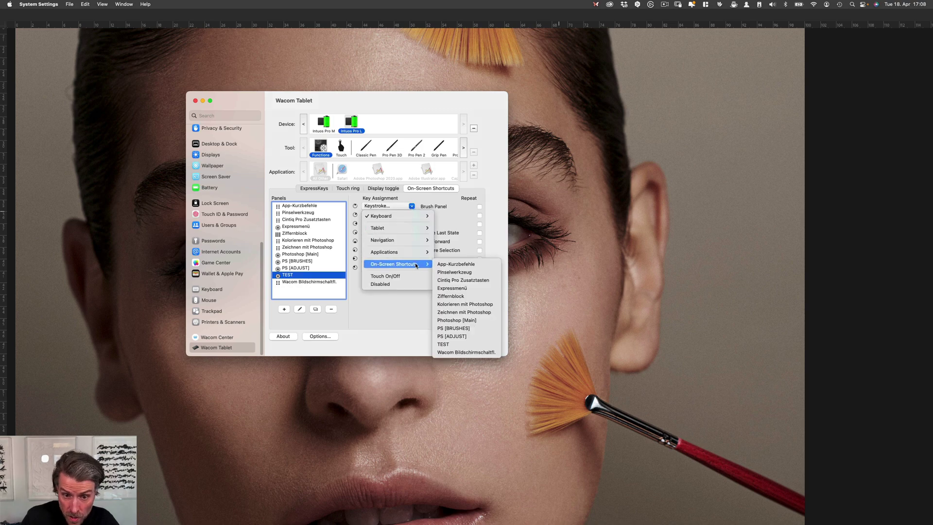
left_click(469, 321)
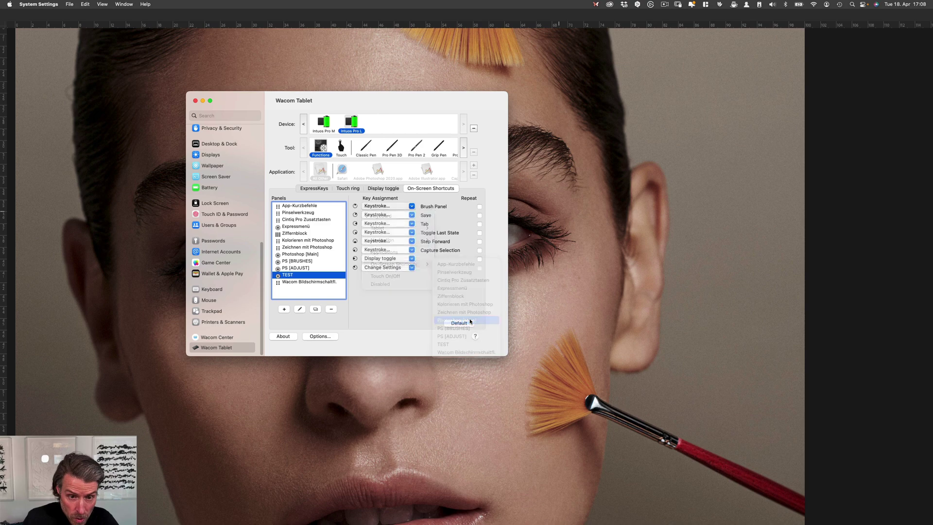
left_click(396, 215)
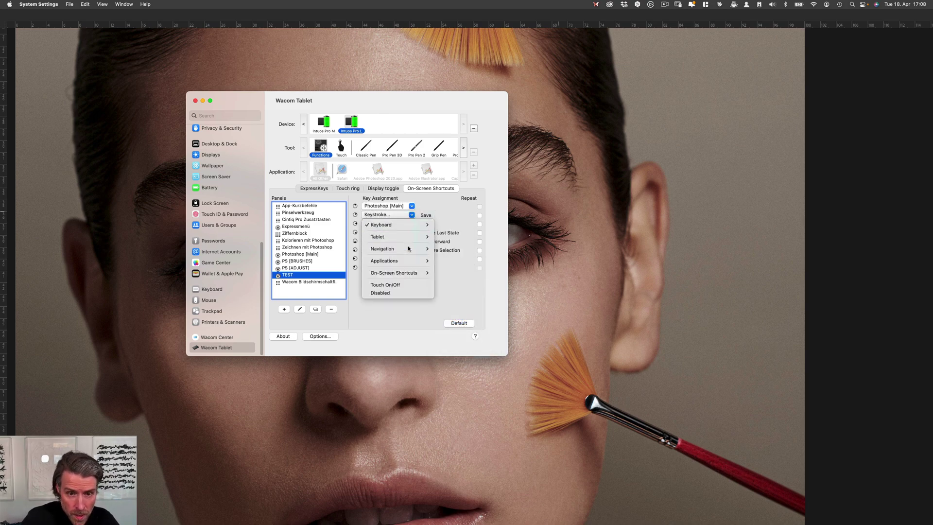
mouse_move(411, 273)
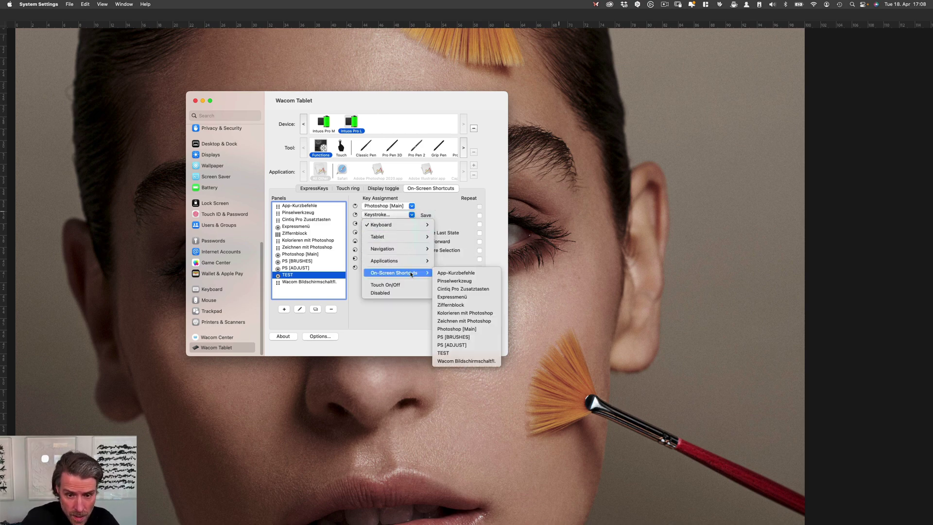
left_click(465, 337)
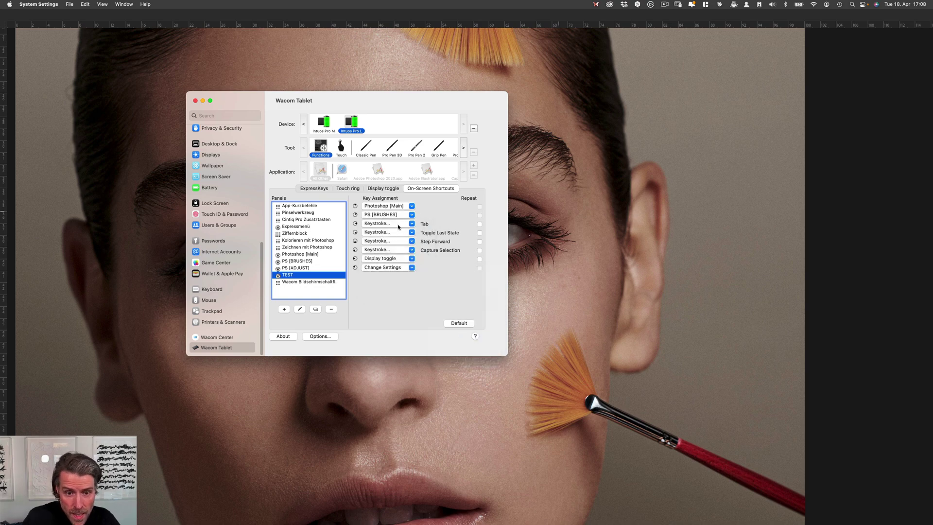
Set TEST's slices four through eight to Disabled.
left_click(405, 267)
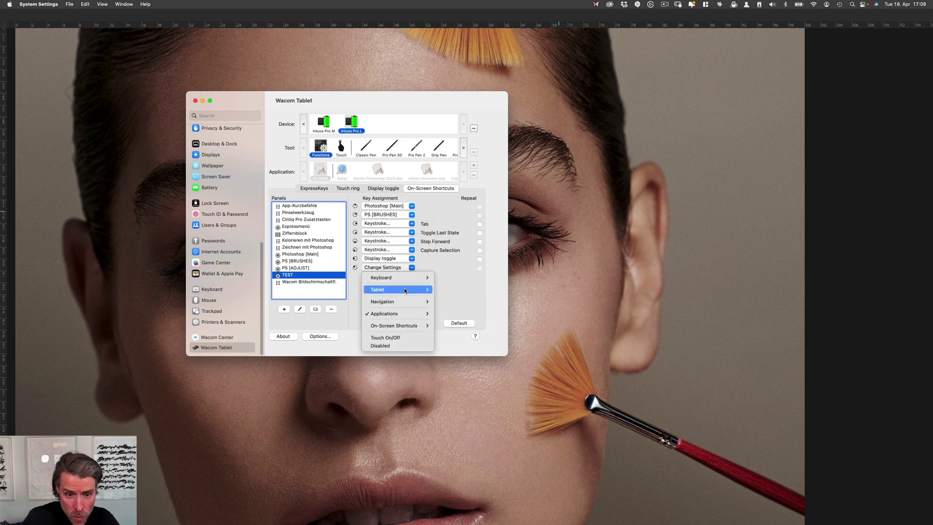
left_click(402, 345)
left_click(393, 258)
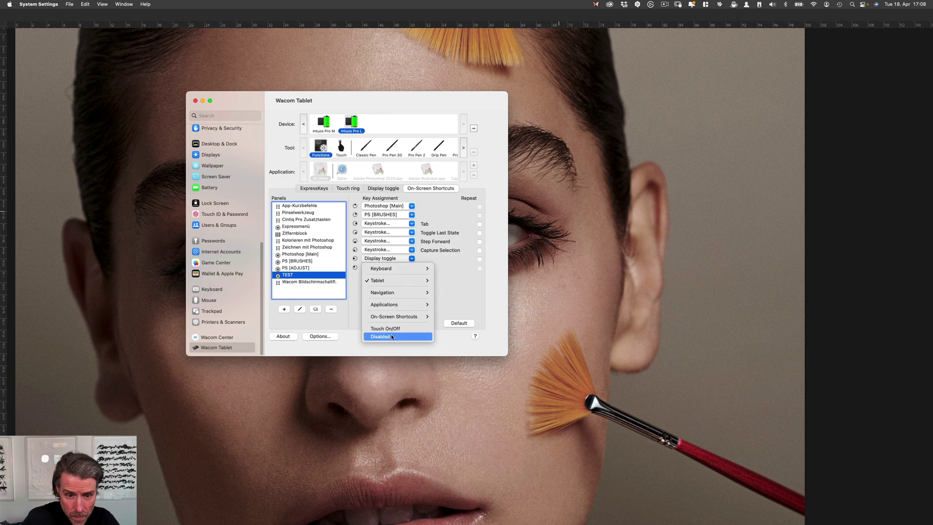
left_click(394, 336)
left_click(394, 249)
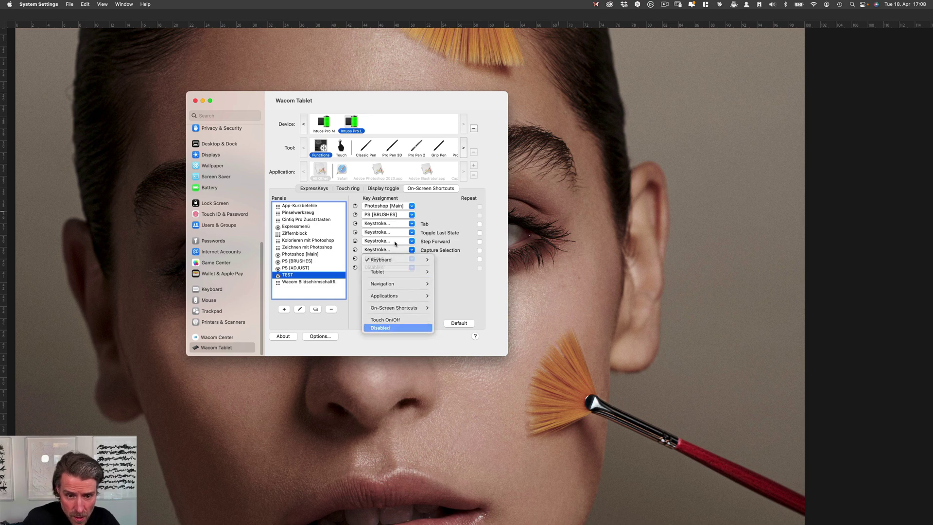
left_click(394, 323)
left_click(392, 245)
left_click(395, 319)
left_click(392, 241)
left_click(394, 310)
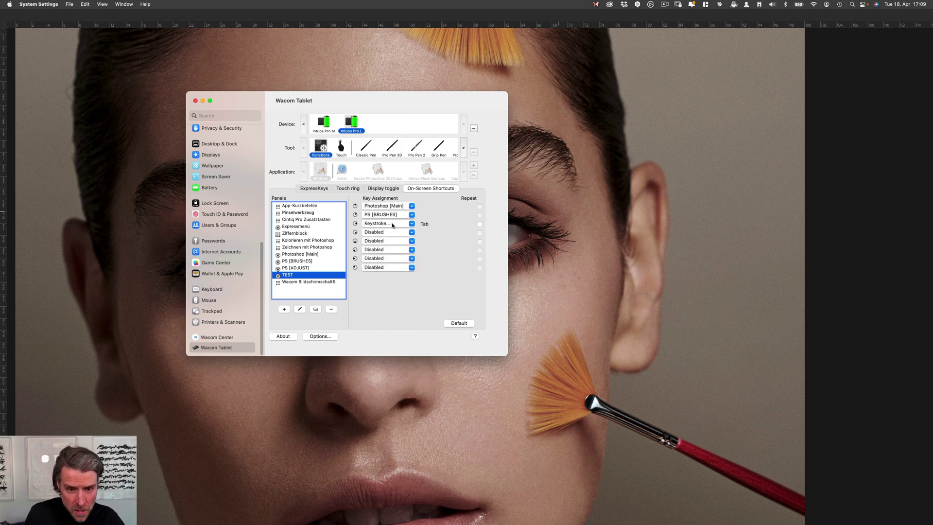
Replace the third slice's Tab keystroke with Shift+Cmd+F1 and rename it Dodge & Burn Light.
left_click(391, 225)
mouse_move(394, 234)
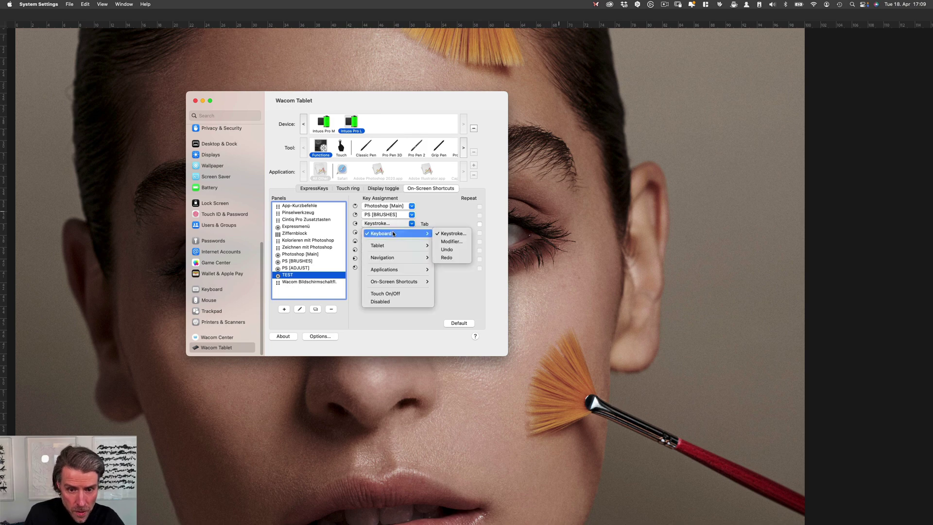
left_click(453, 233)
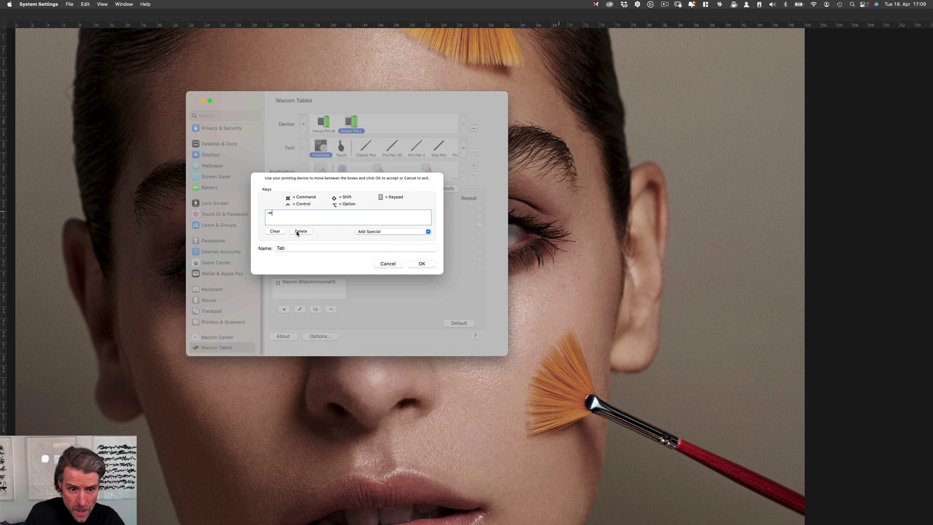
left_click(300, 231)
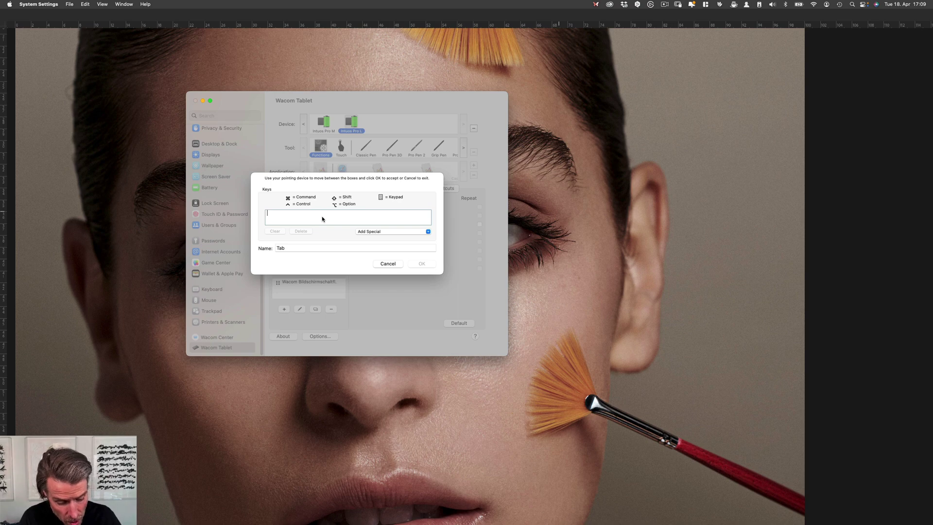
key("super+shift+F1")
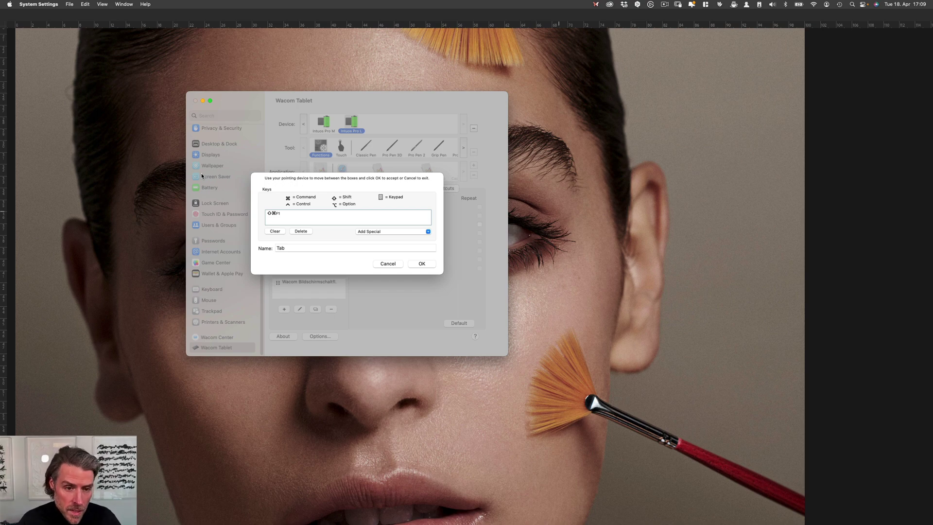
left_click(291, 249)
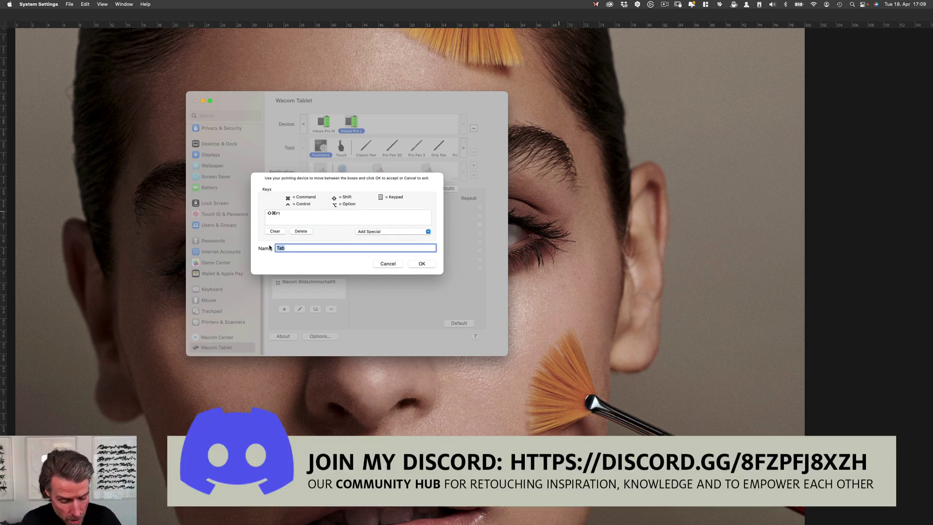
type("D")
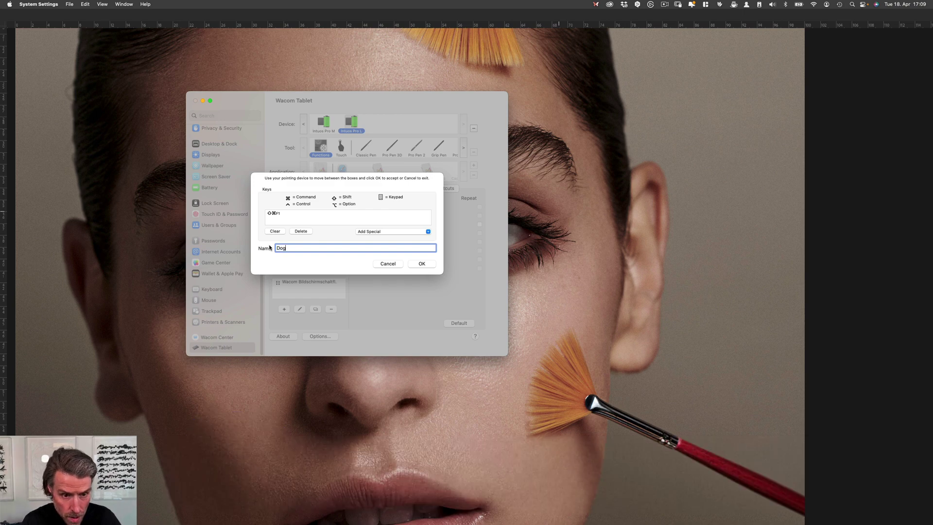
type("odge & Burn Lighjt")
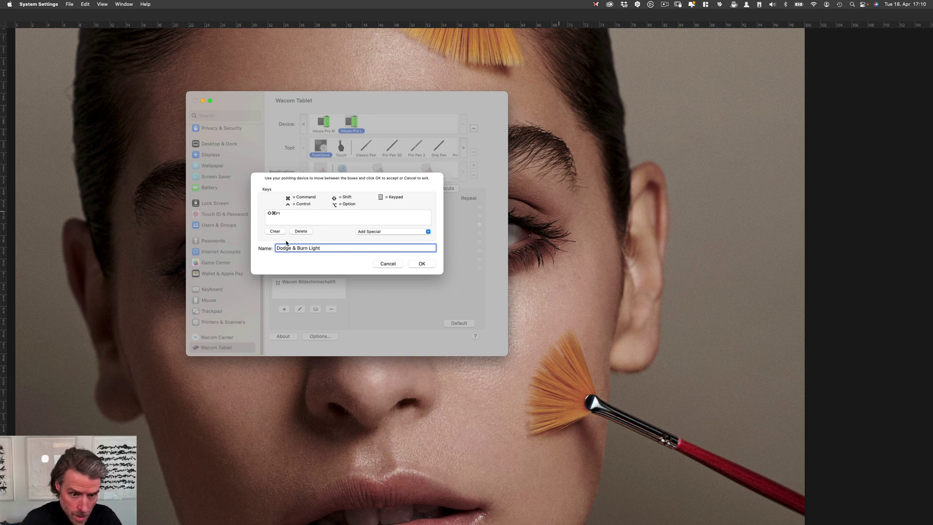
Confirm the new slice keystroke, then set the Pro Pen Slim's side button to On-Screen Shortcuts > TEST.
left_click(422, 263)
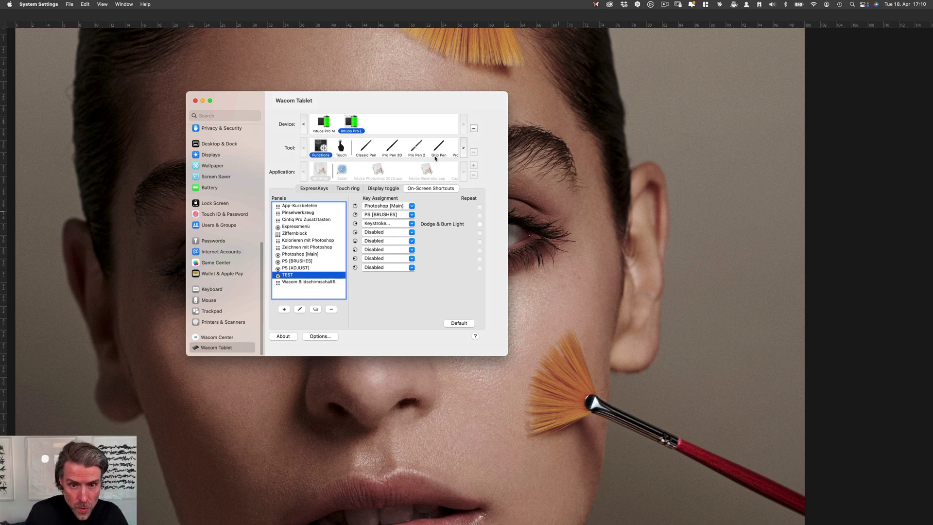
left_click(463, 154)
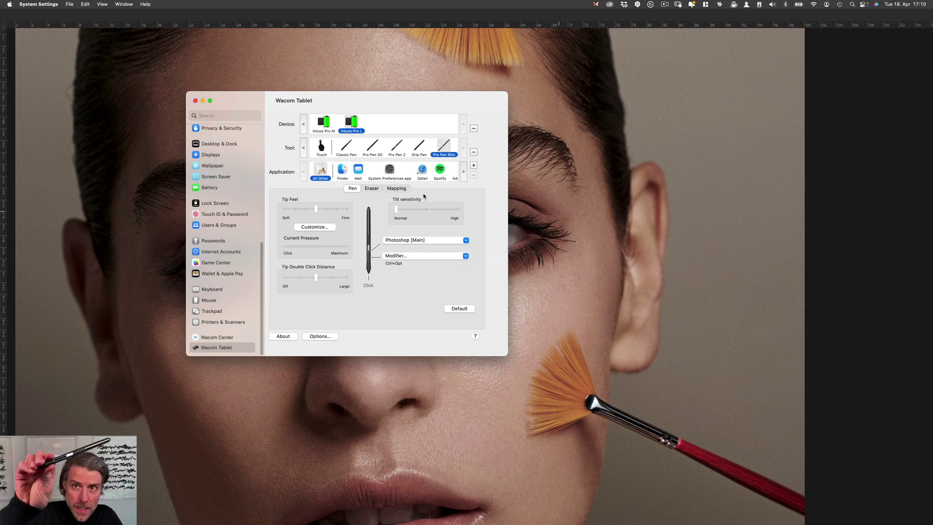
left_click(429, 242)
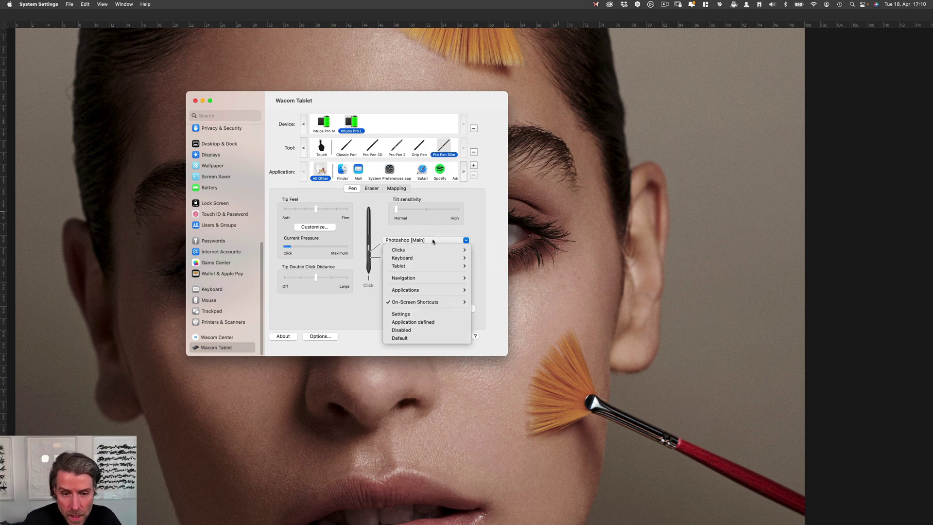
mouse_move(444, 305)
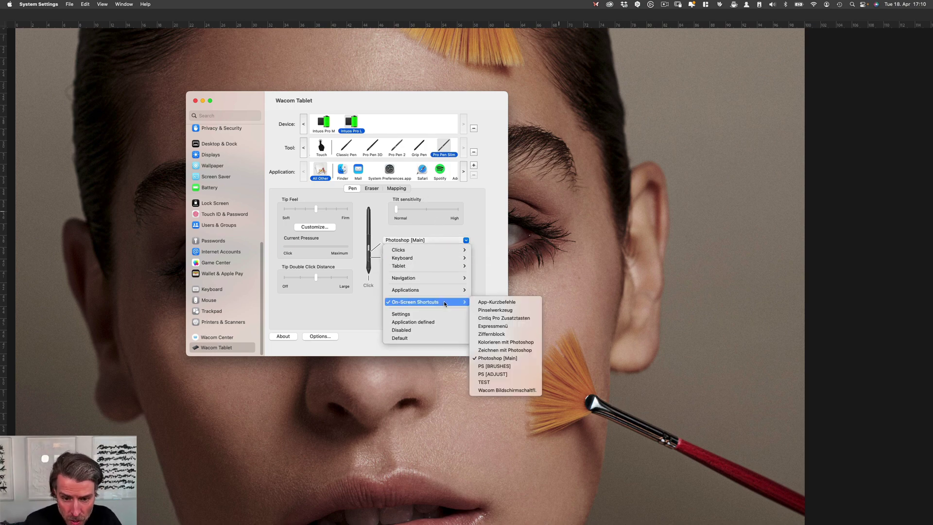
left_click(513, 381)
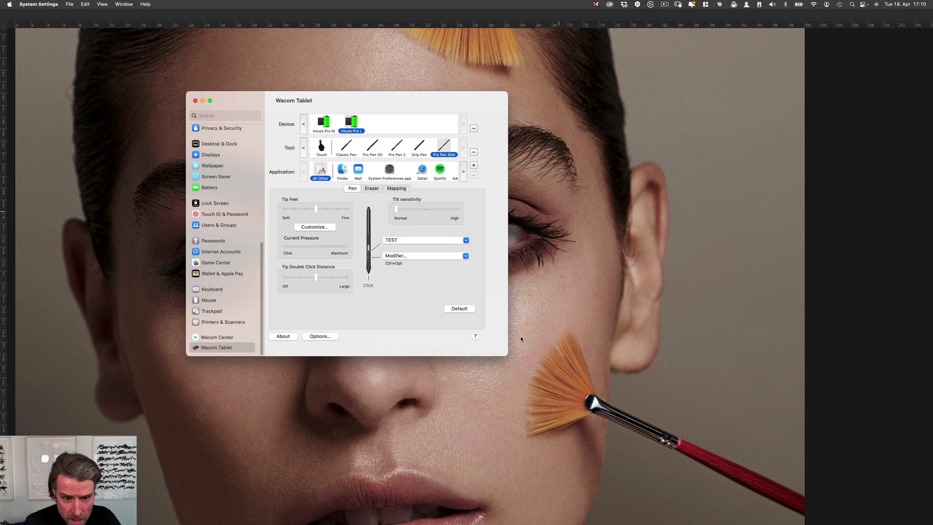
In Photoshop, bring up the TEST pie menu and browse its Photoshop [Main] sub-menu.
key("super+Tab")
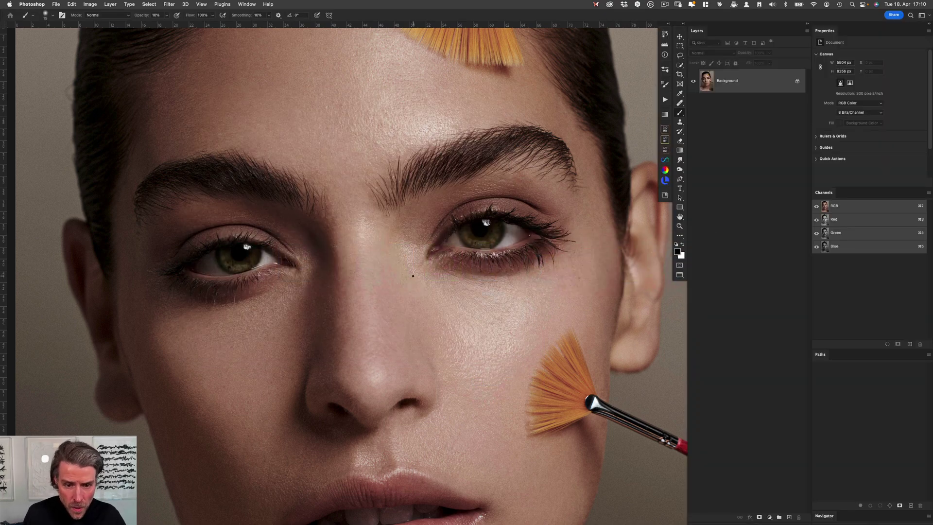
middle_click(413, 282)
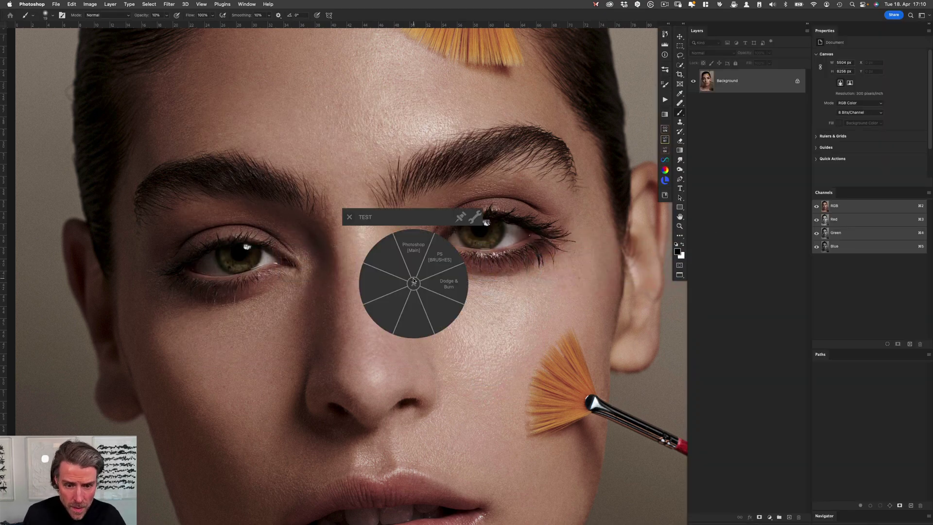
left_click(415, 252)
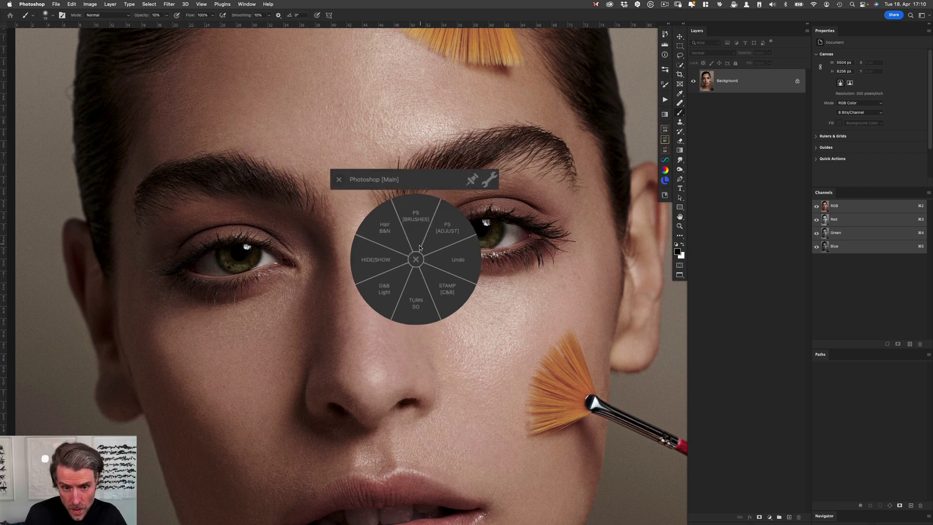
left_click(416, 260)
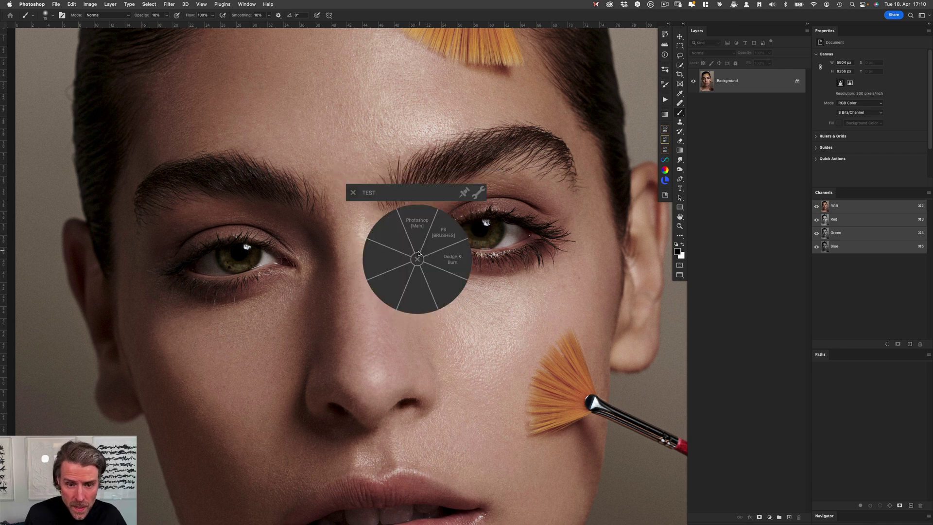
Try the PS [BRUSHES] sub-menu, then run the TEST menu's Dodge & Burn slice.
left_click(450, 235)
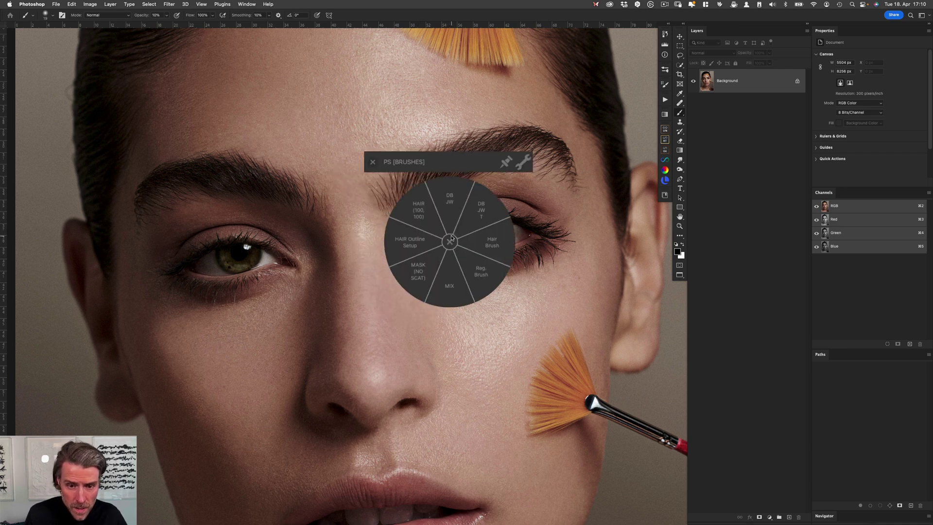
left_click(449, 241)
middle_click(444, 246)
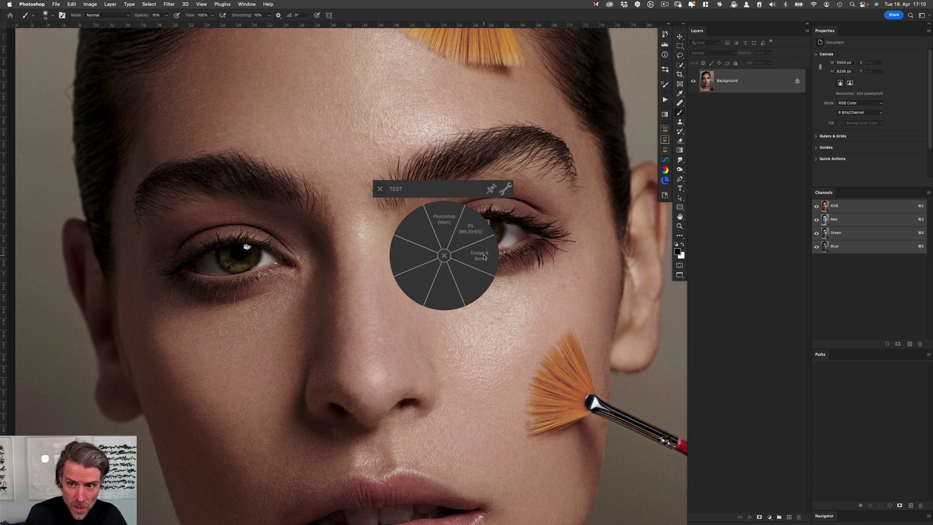
left_click(485, 256)
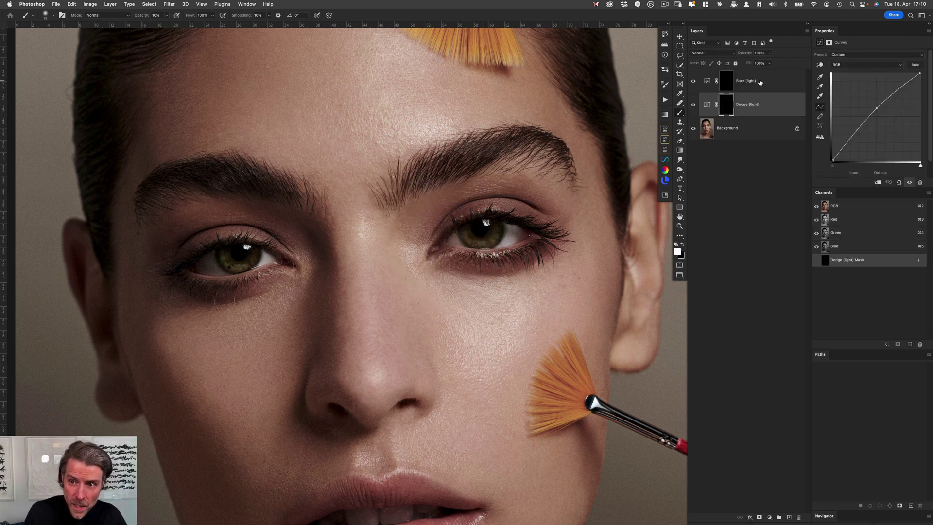